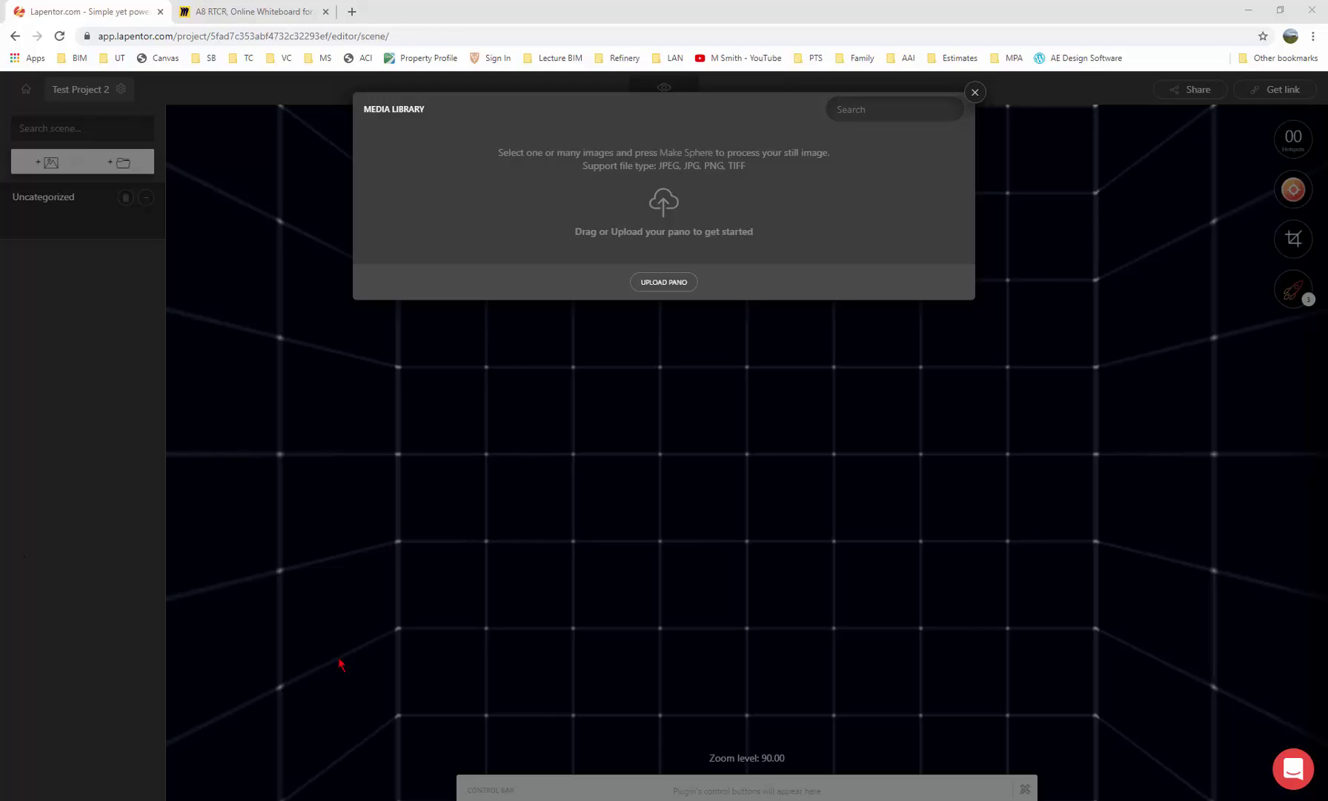
Switch to the File Explorer window and open the Mono-Lapentor folder inside Panoramas.
mouse_move(126, 800)
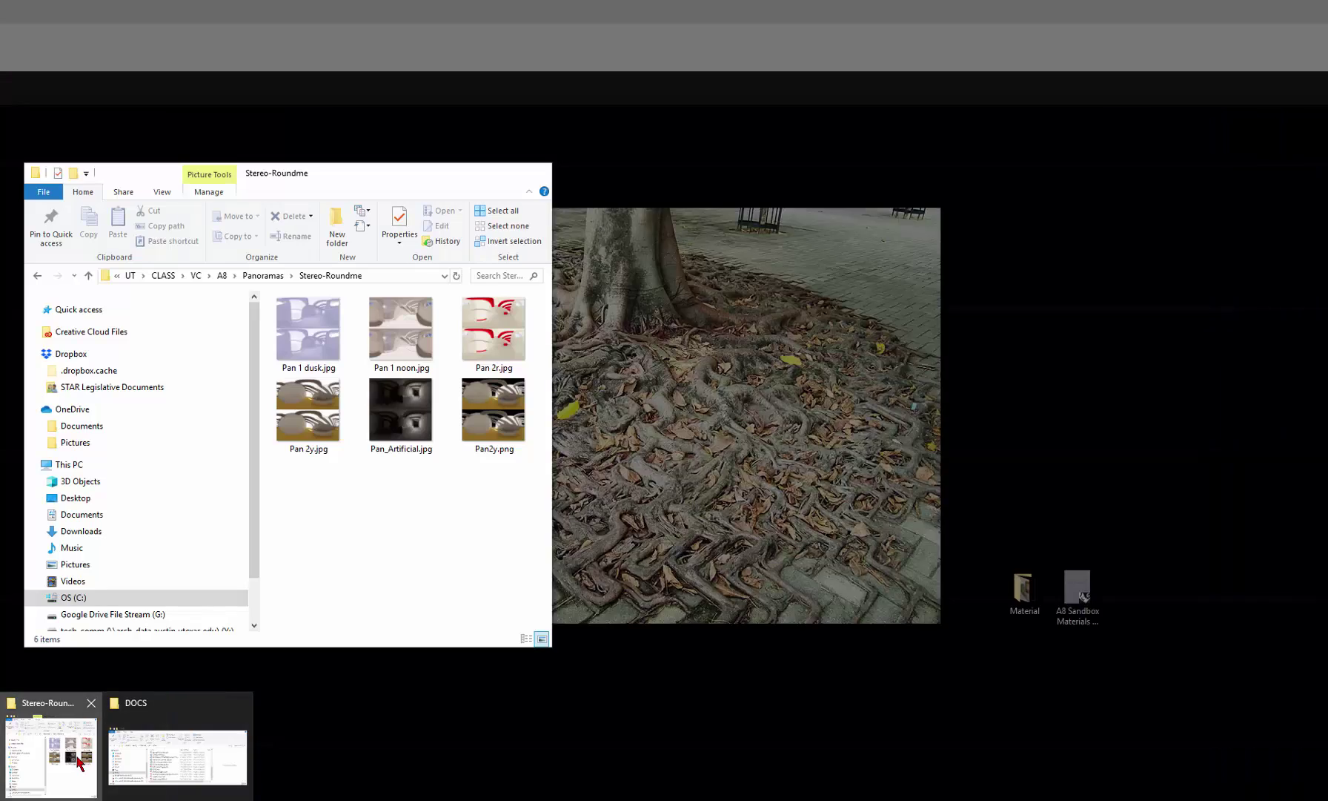
left_click(79, 763)
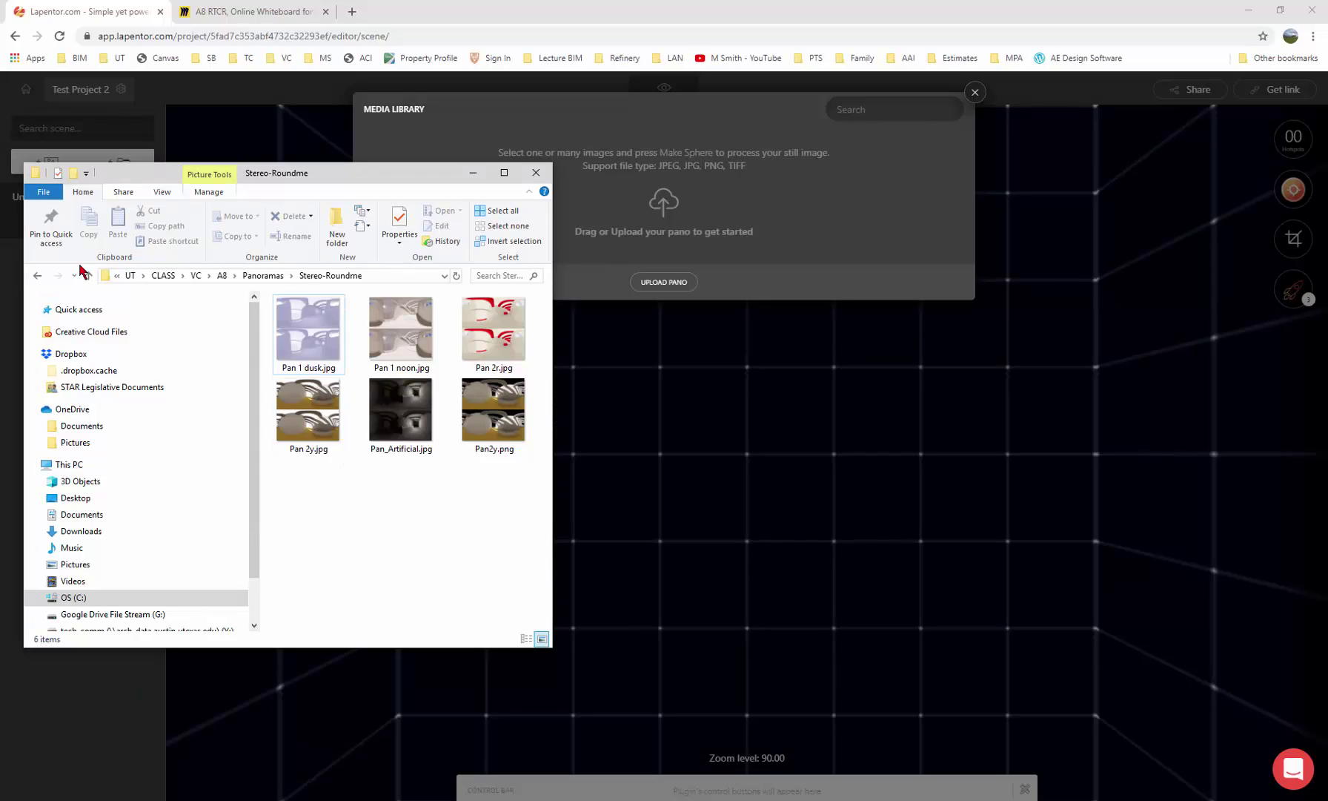
left_click(276, 278)
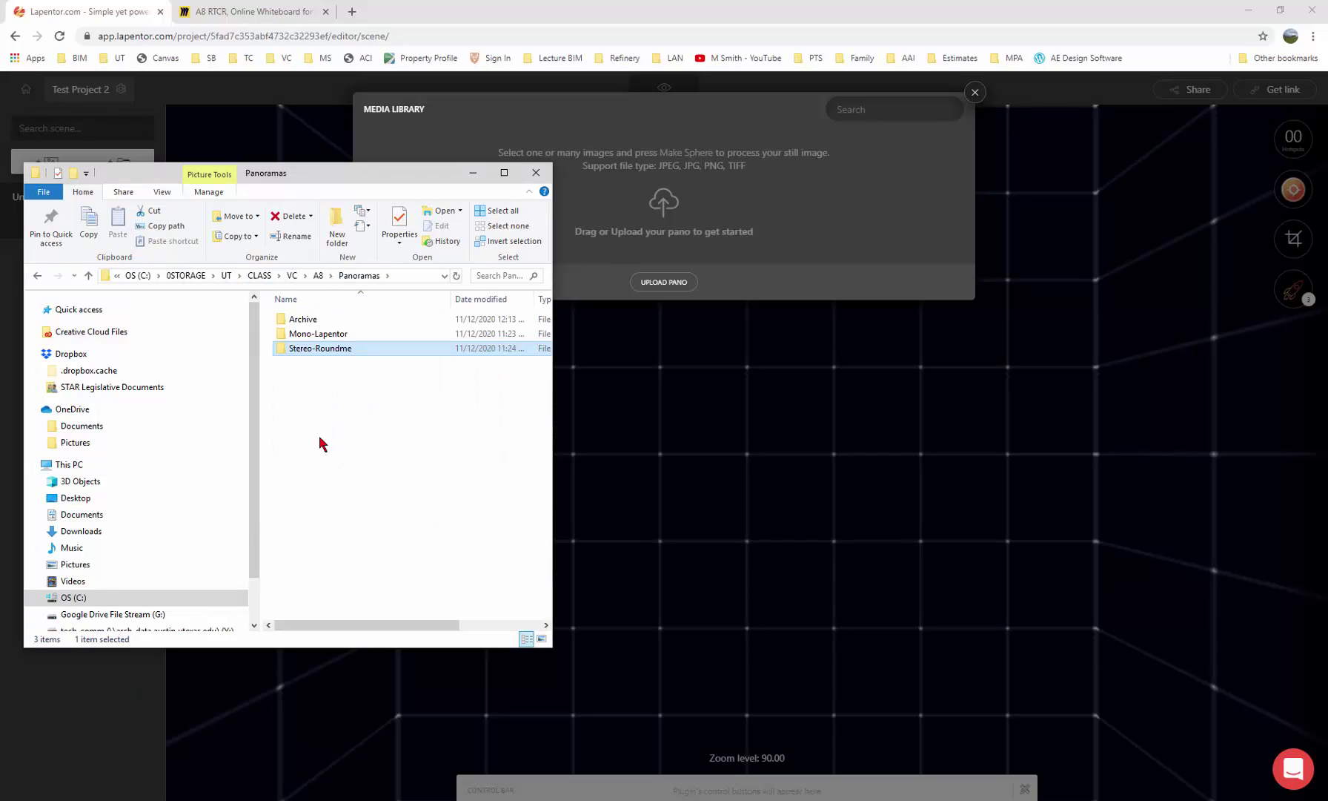
double_click(327, 335)
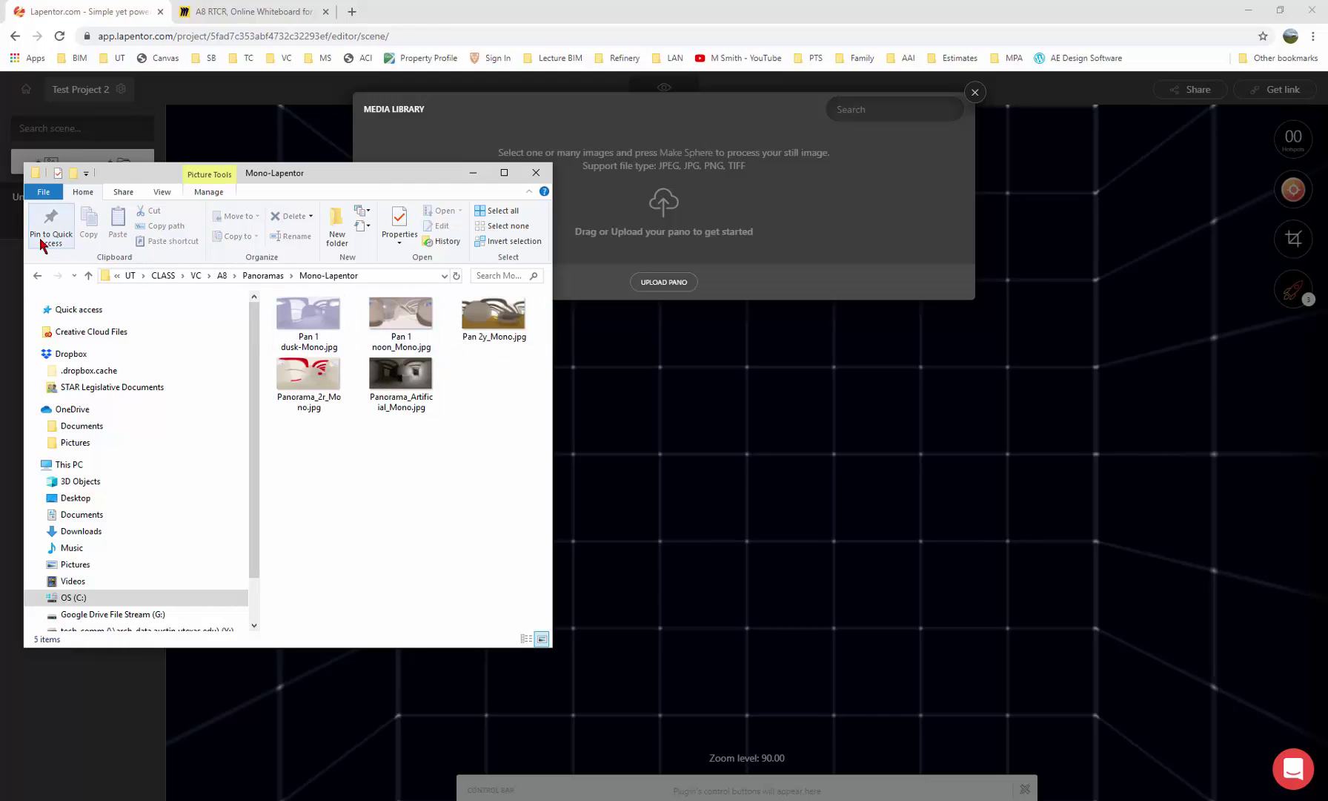
left_click(37, 279)
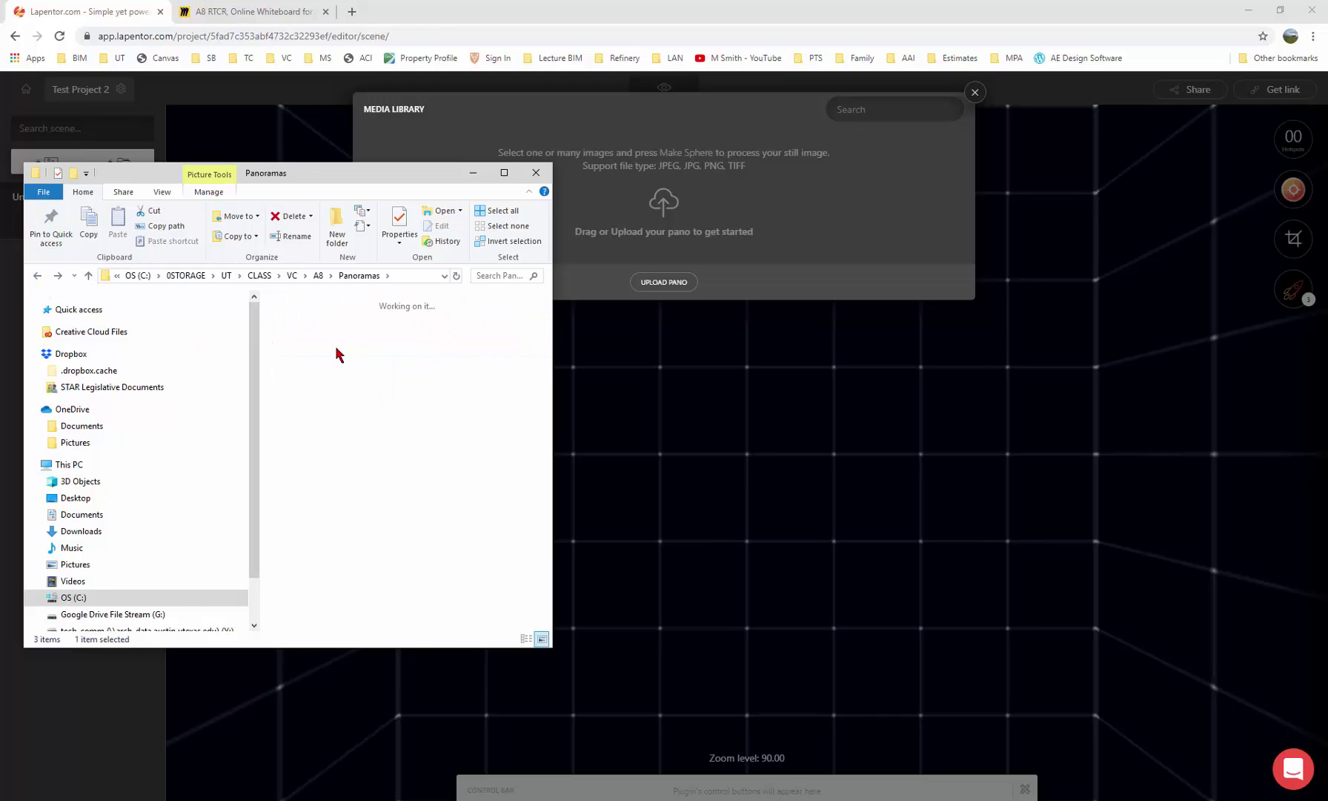
left_click(39, 280)
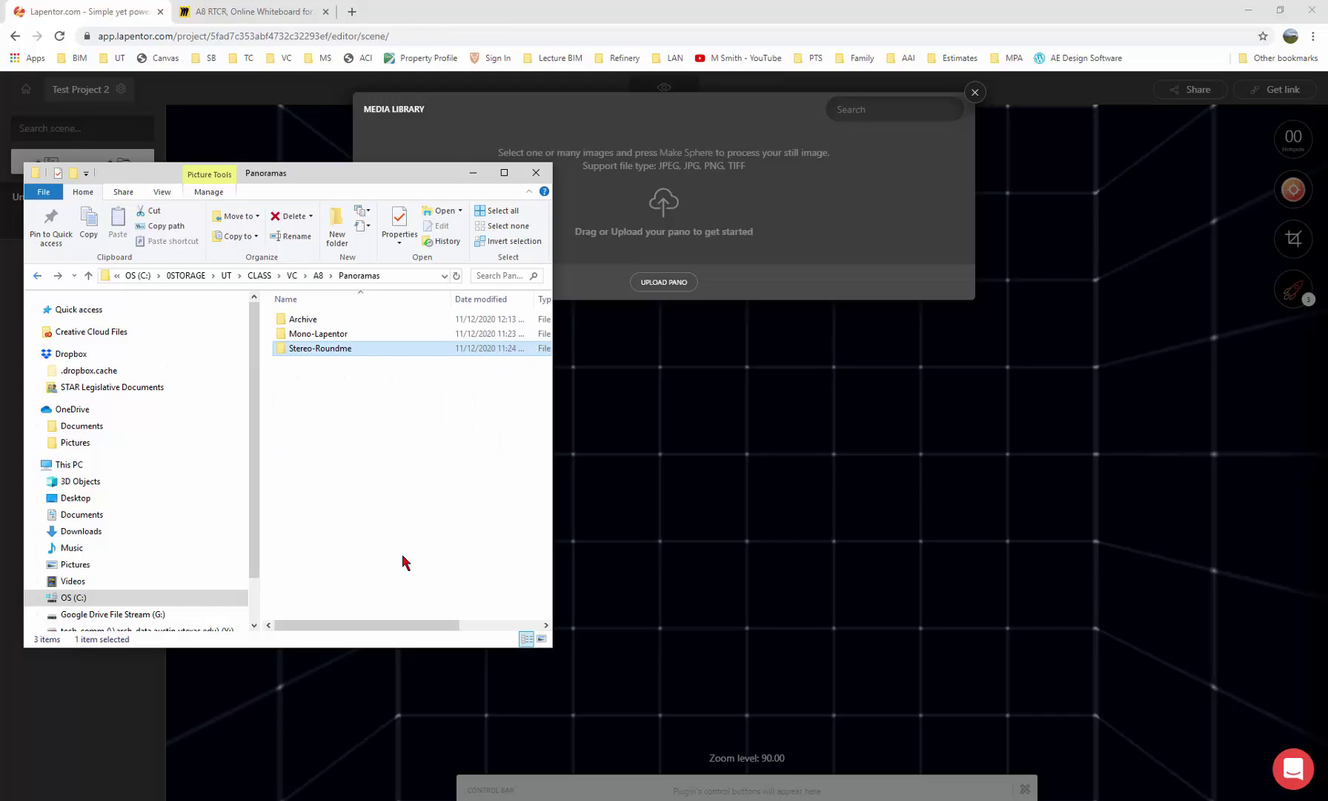
double_click(320, 335)
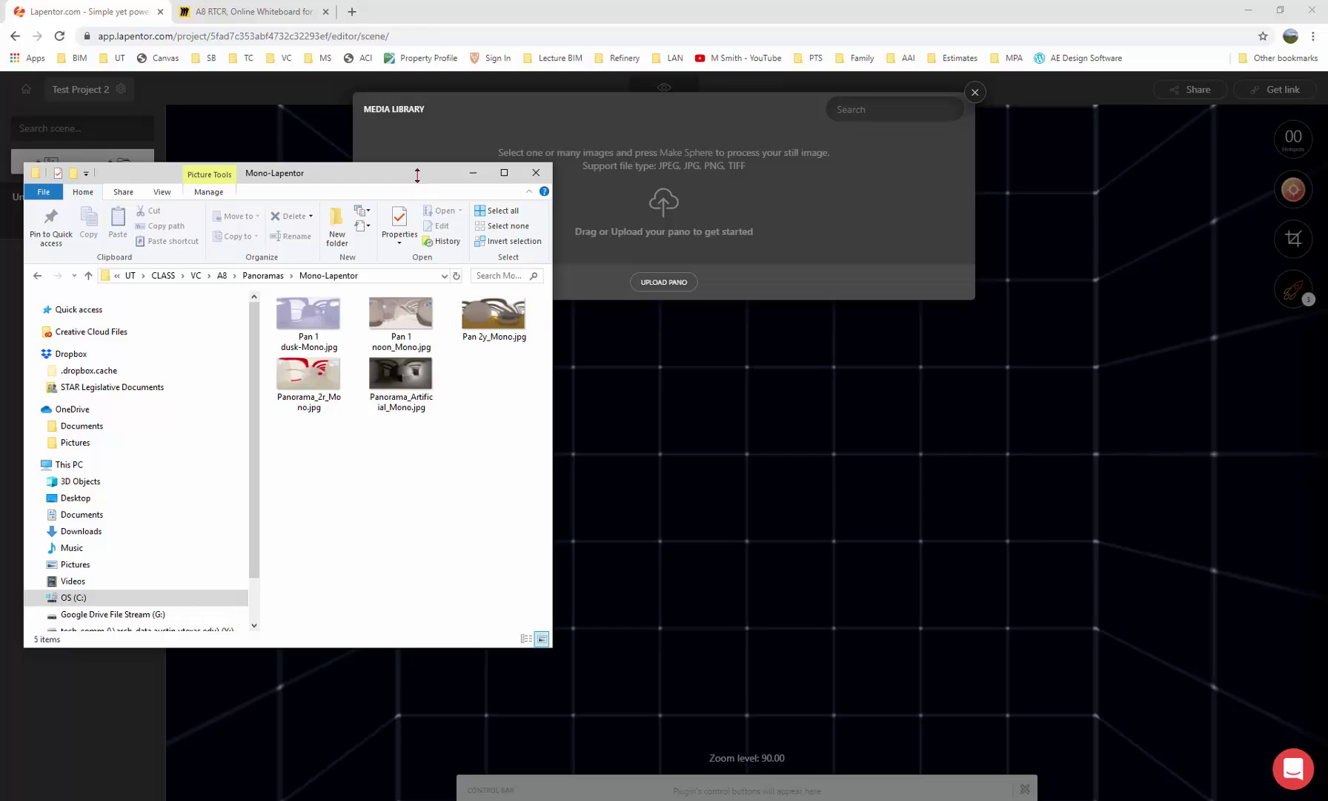
Upload Panorama_2r_Mono.jpg and Pan 2y_Mono.jpg from the Mono-Lapentor folder to the project's media library.
left_click_drag(418, 178, 651, 358)
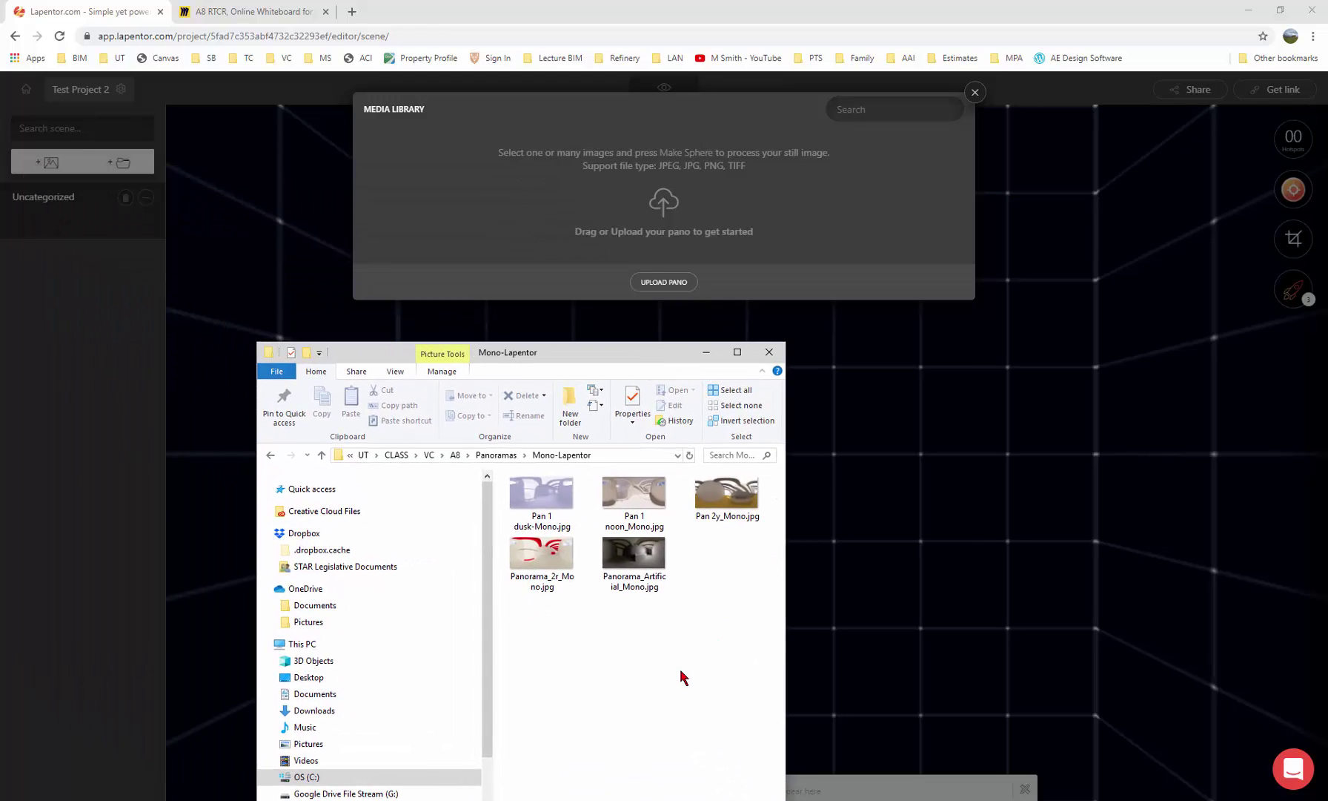
left_click(560, 581)
left_click(726, 496, "ctrl")
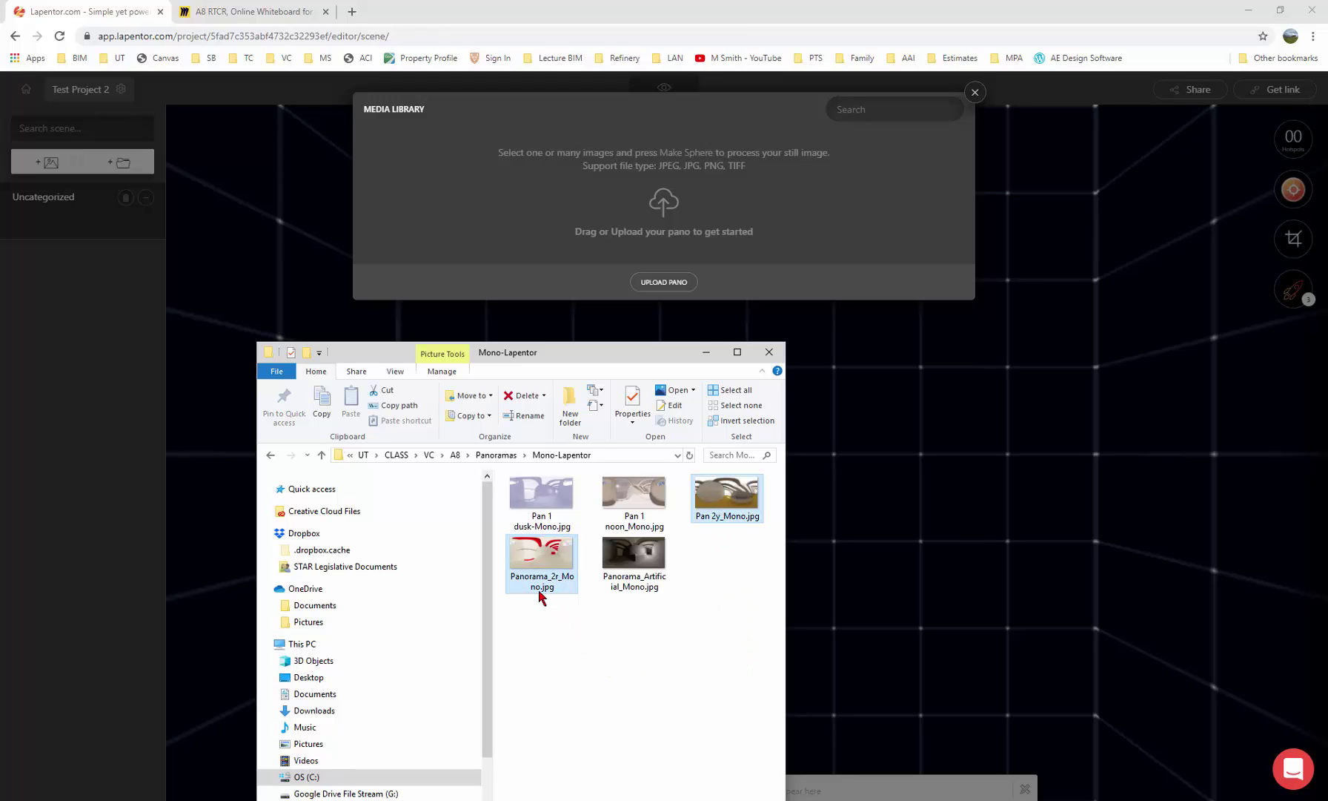
left_click_drag(539, 567, 597, 217)
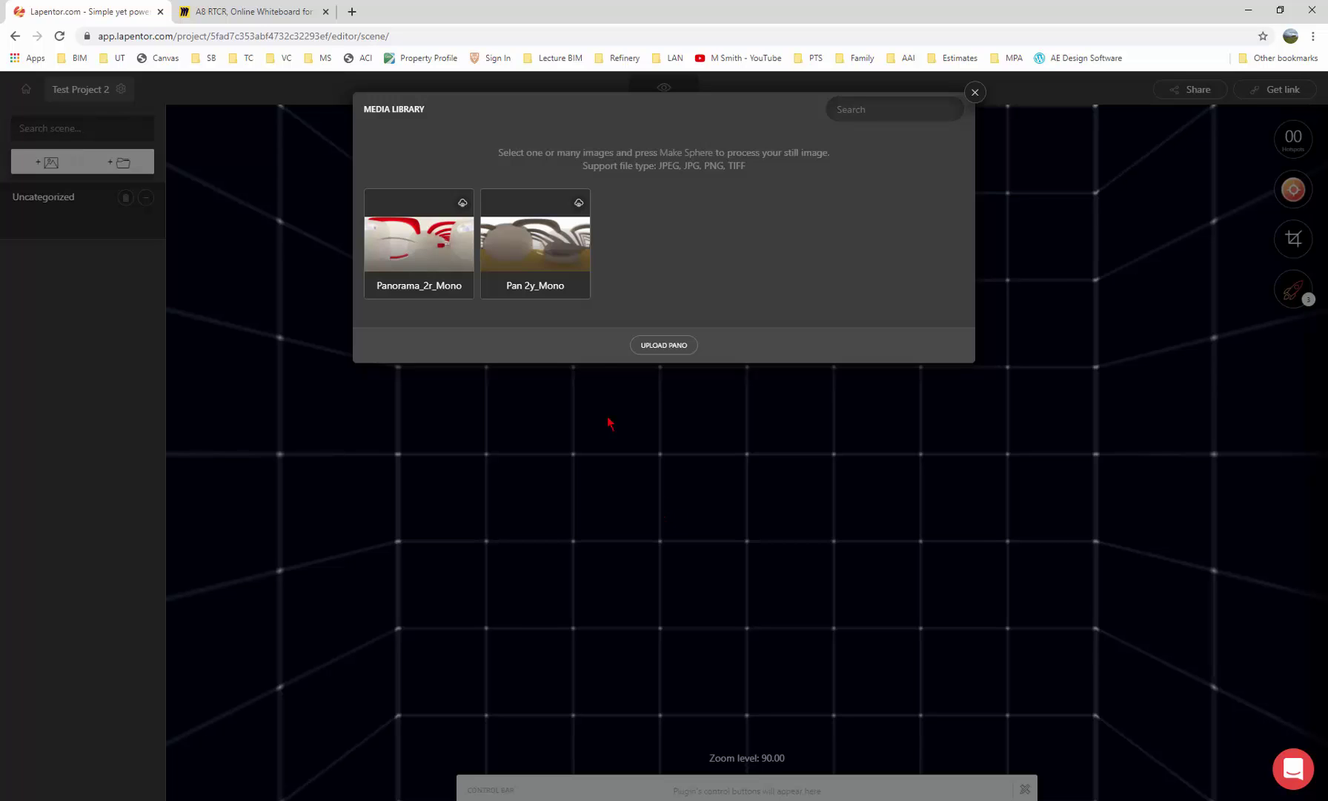
Make multiresolution spheres from both uploaded panoramas, Panorama_2r_Mono and Pan 2y_Mono.
left_click(424, 247)
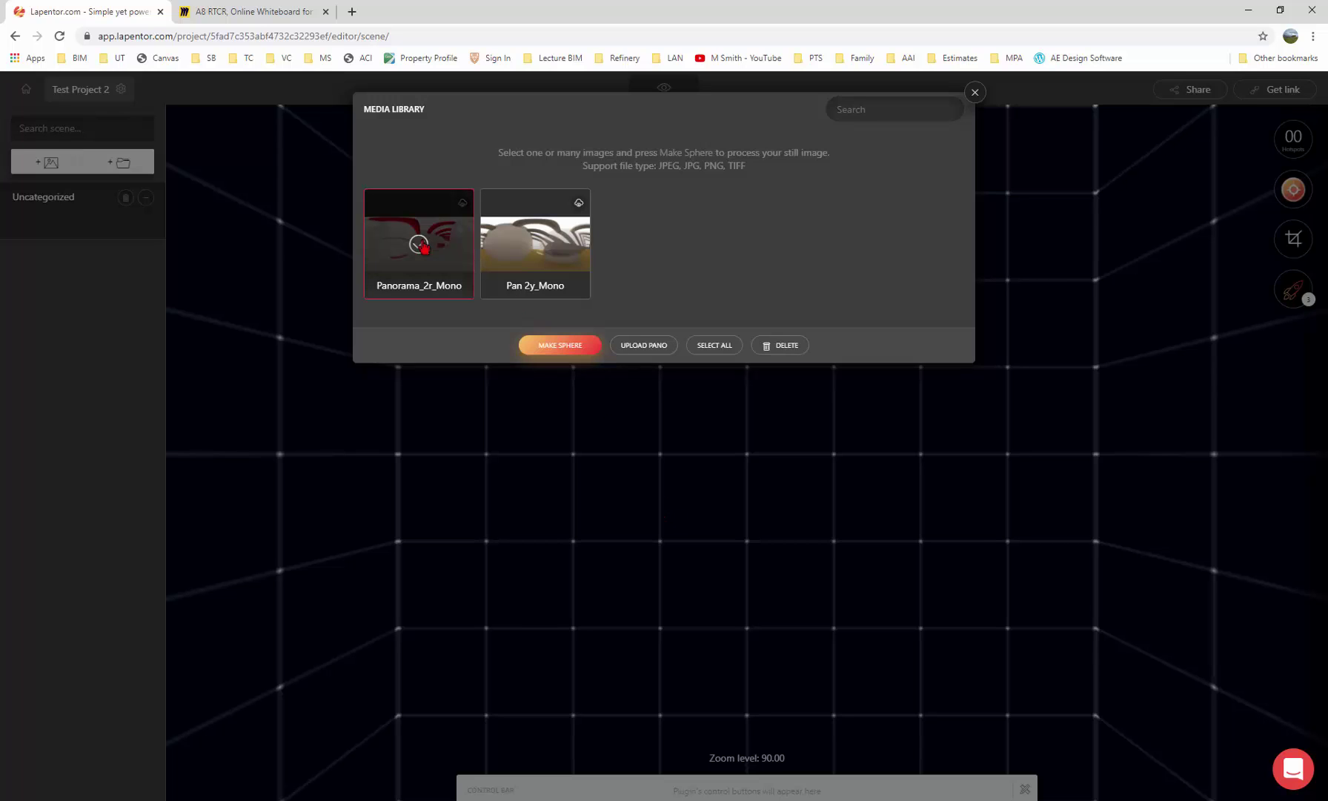
left_click(539, 244)
mouse_move(565, 351)
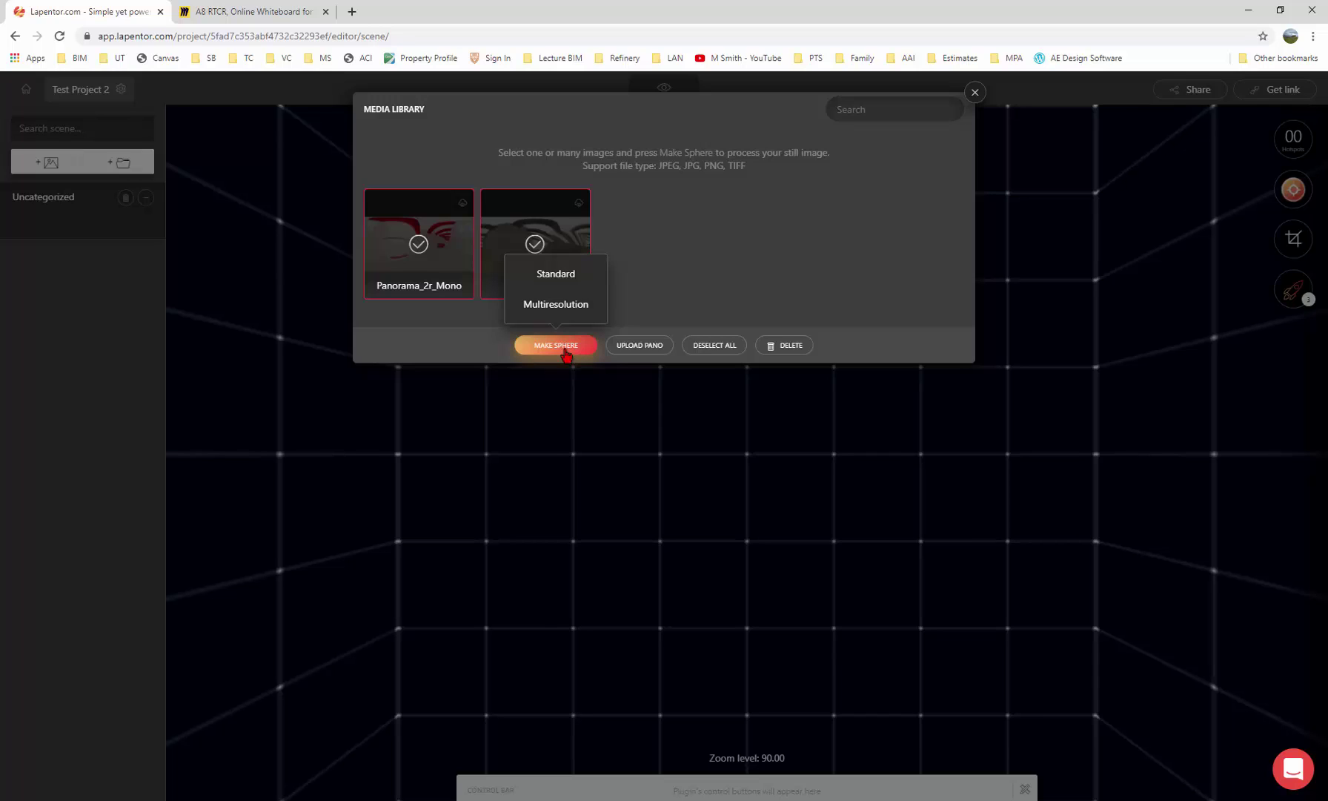
left_click(559, 307)
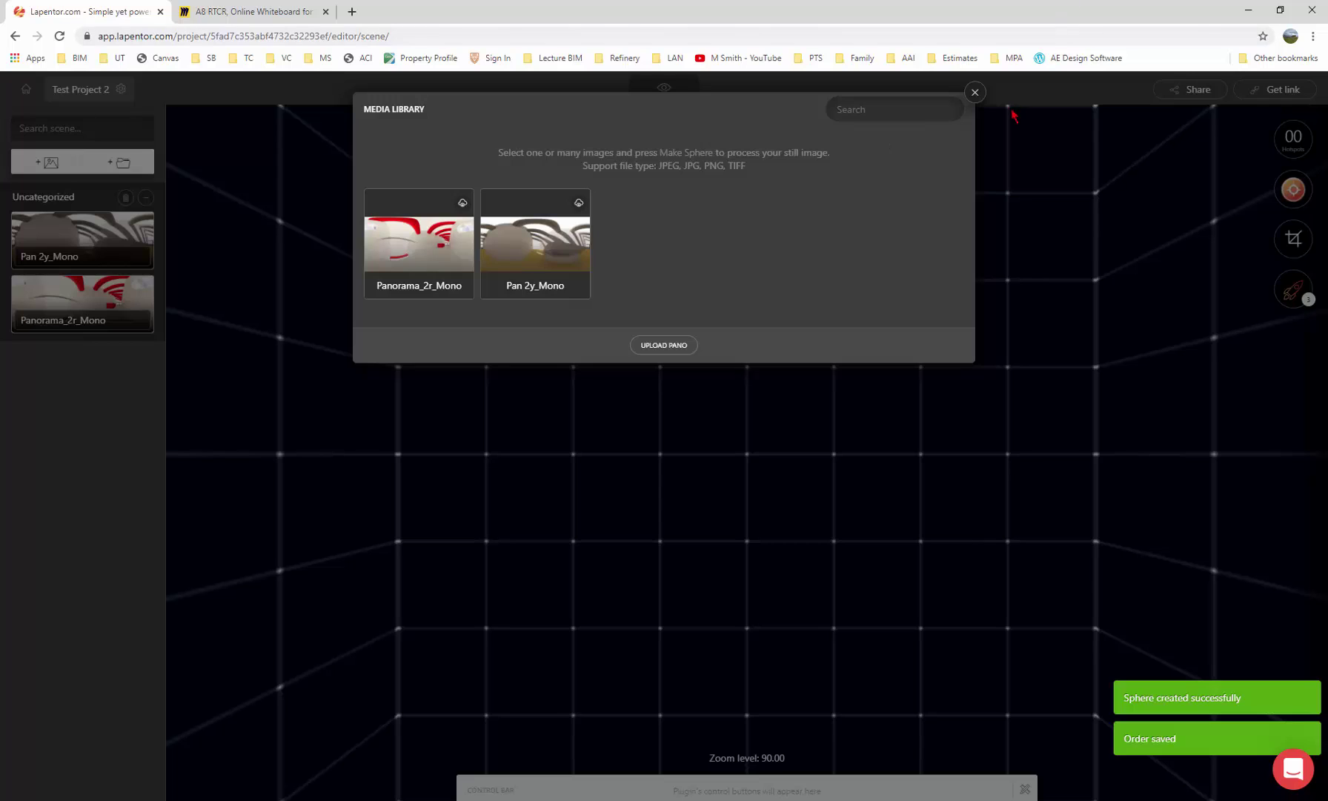
Close the media library and open the Pan 2y_Mono scene to look around in it.
left_click(975, 92)
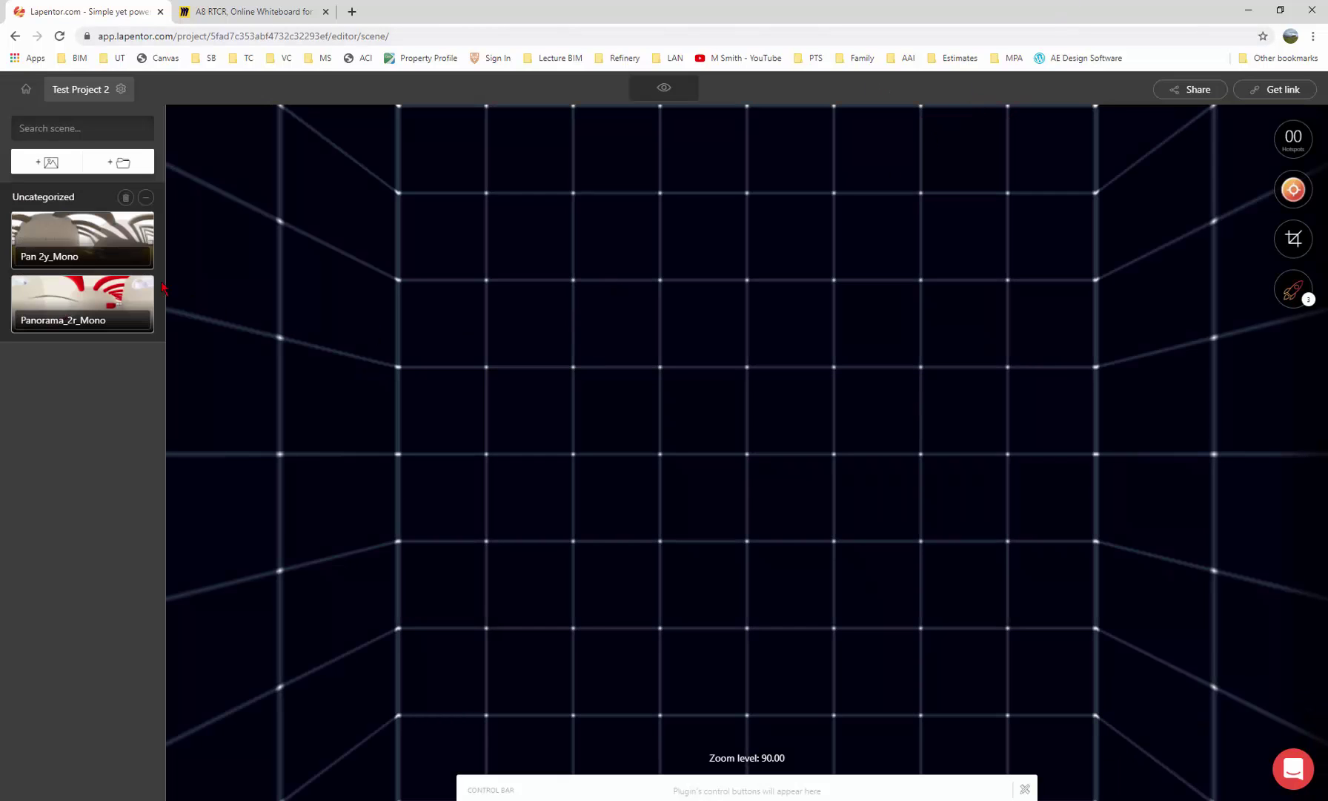
left_click(76, 243)
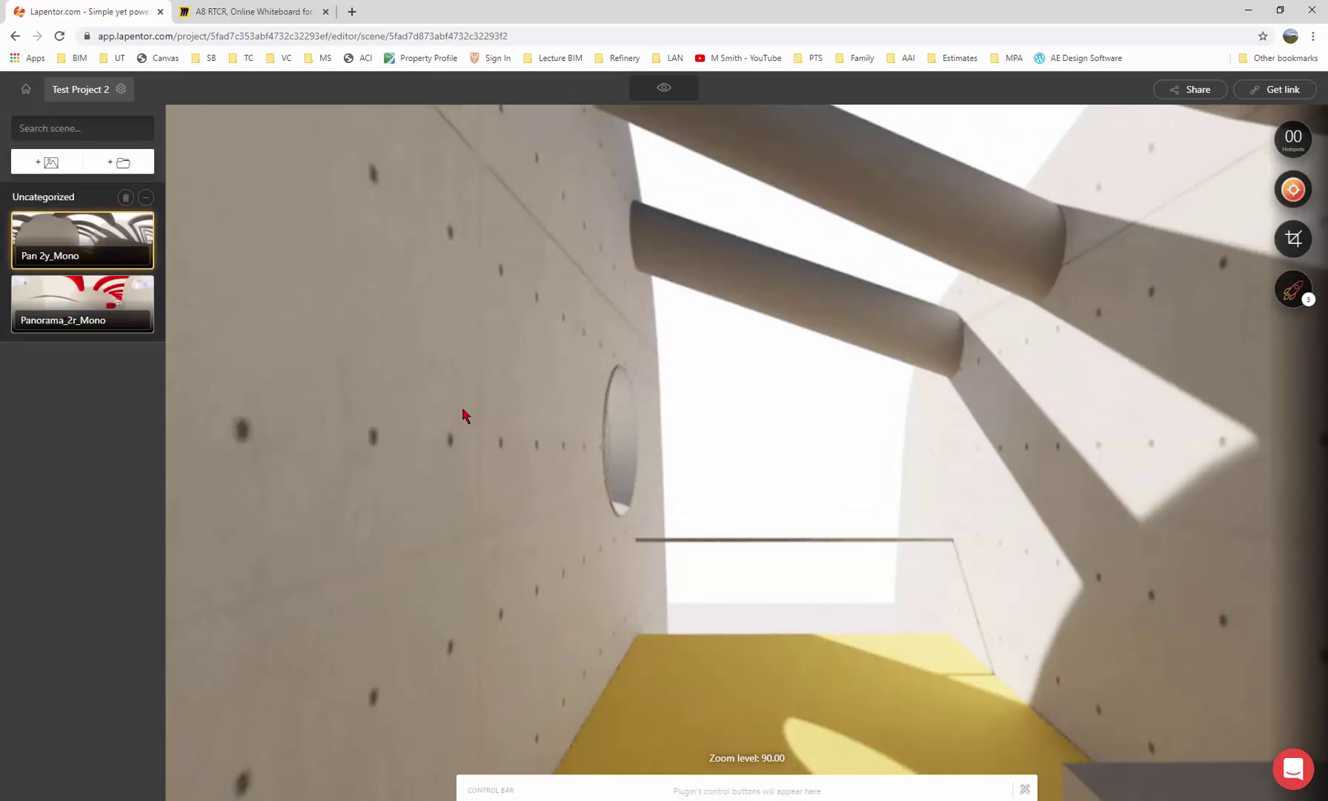
left_click_drag(720, 424, 821, 347)
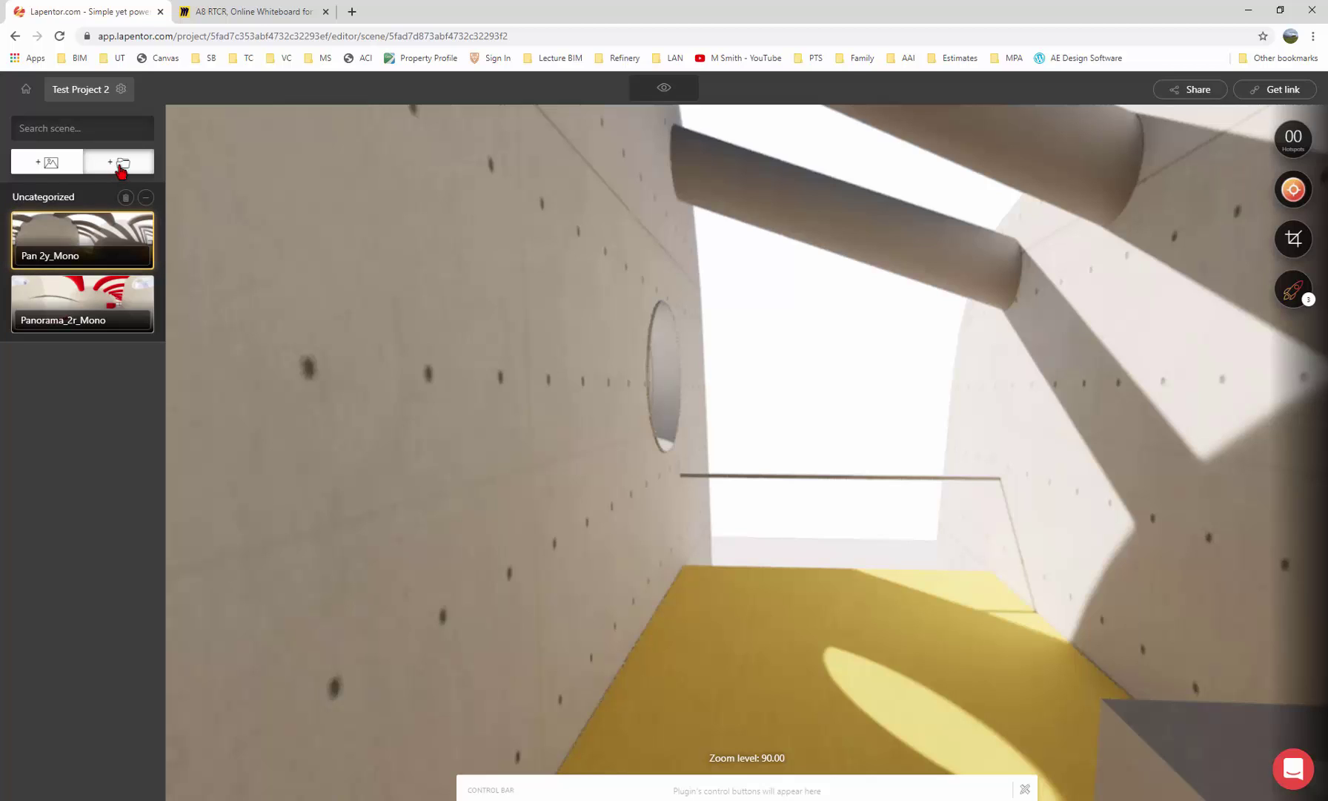
Create a scene group titled "Pan Interior" and move the Pan 2y_Mono and Panorama_2r_Mono scenes into it.
left_click(120, 165)
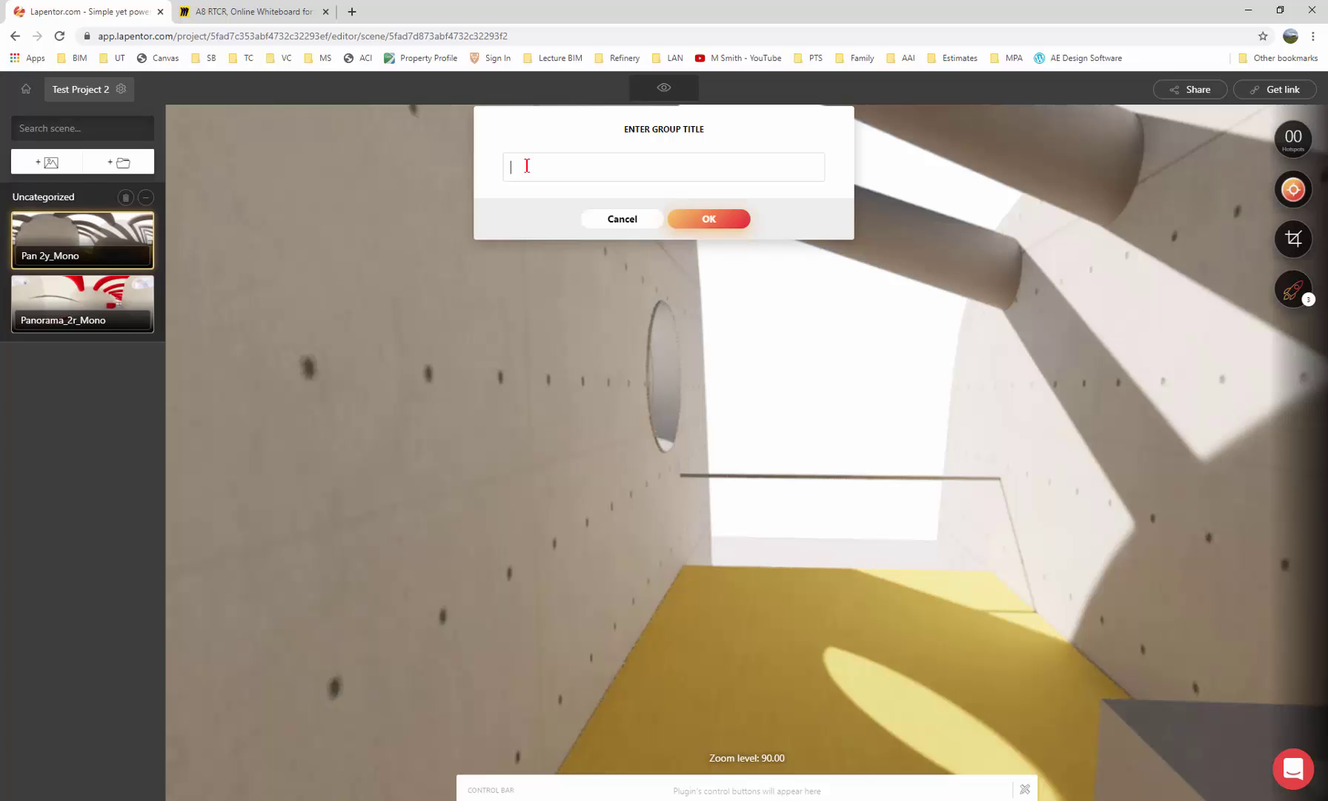
type("Pan")
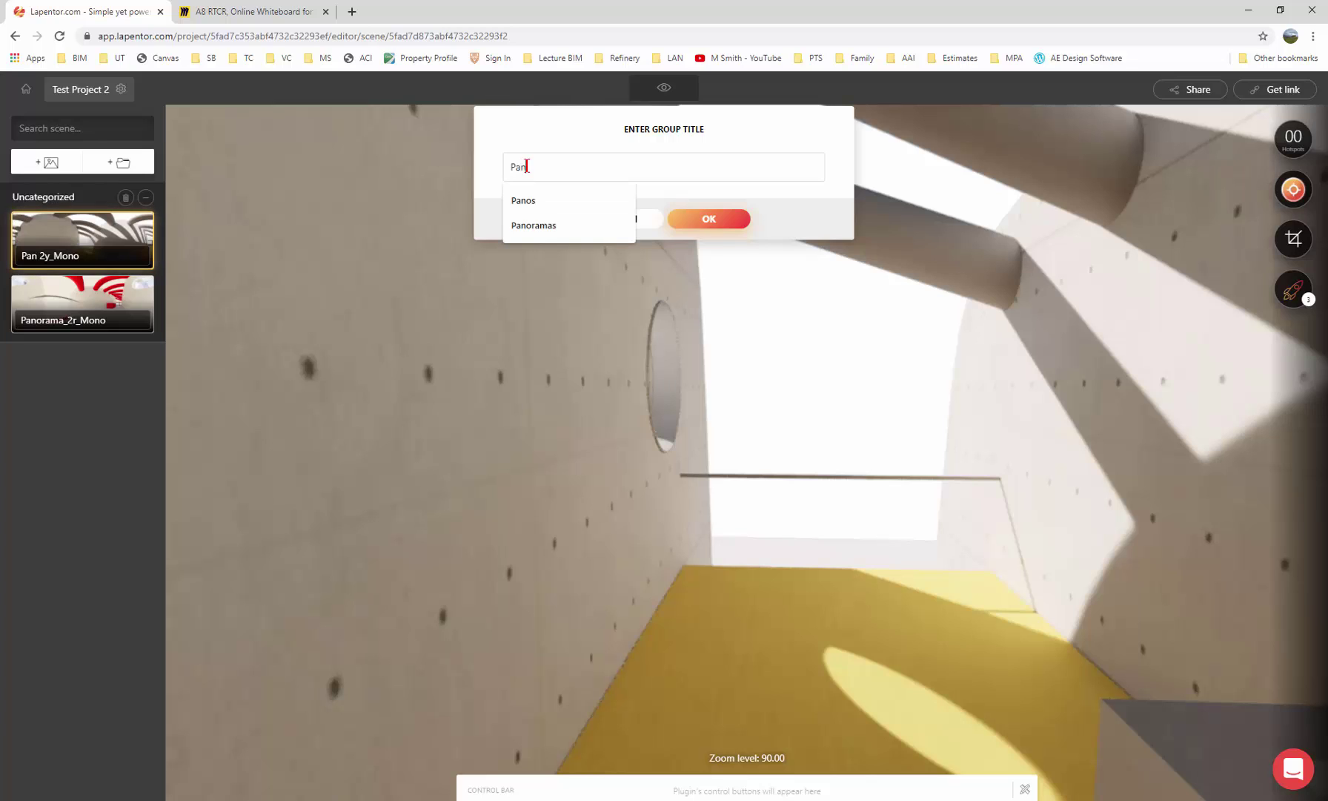
type(" Int")
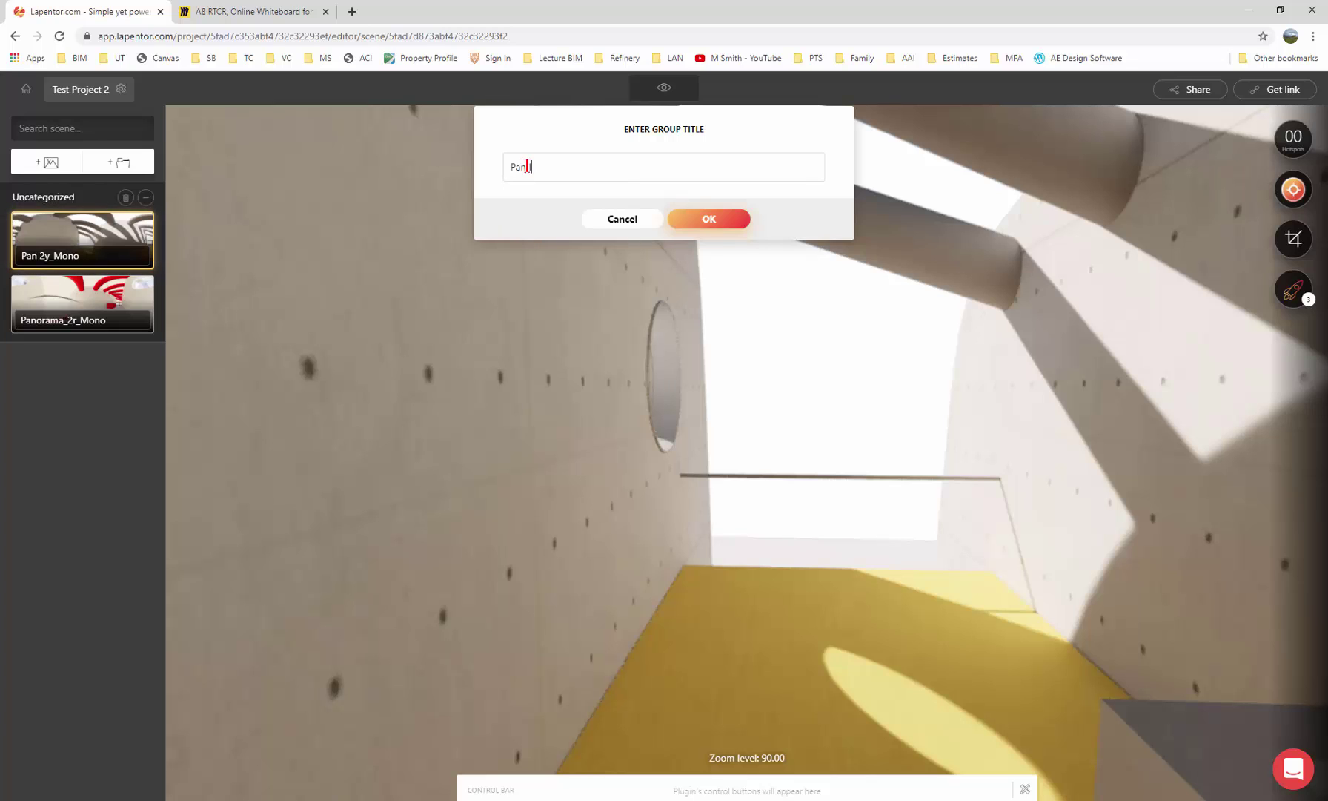
type("erior")
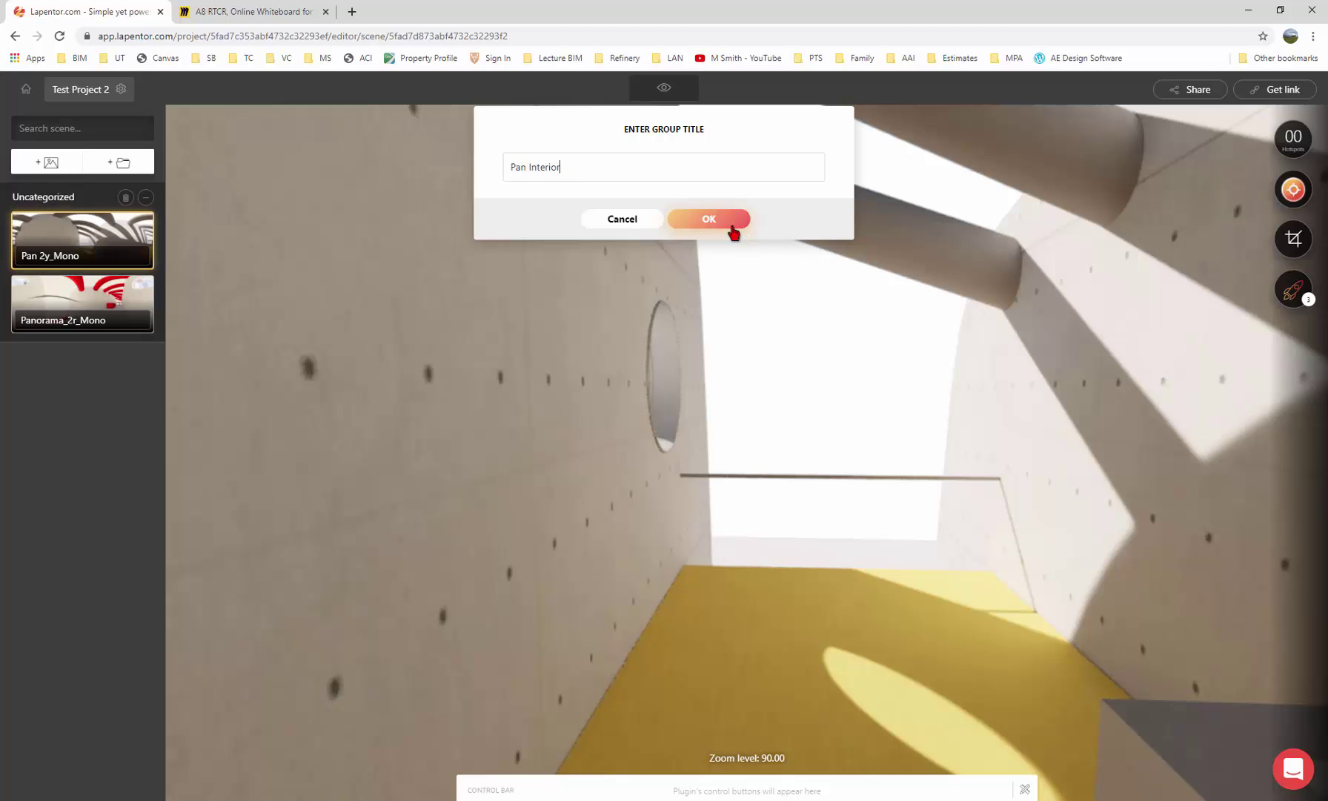
left_click(708, 219)
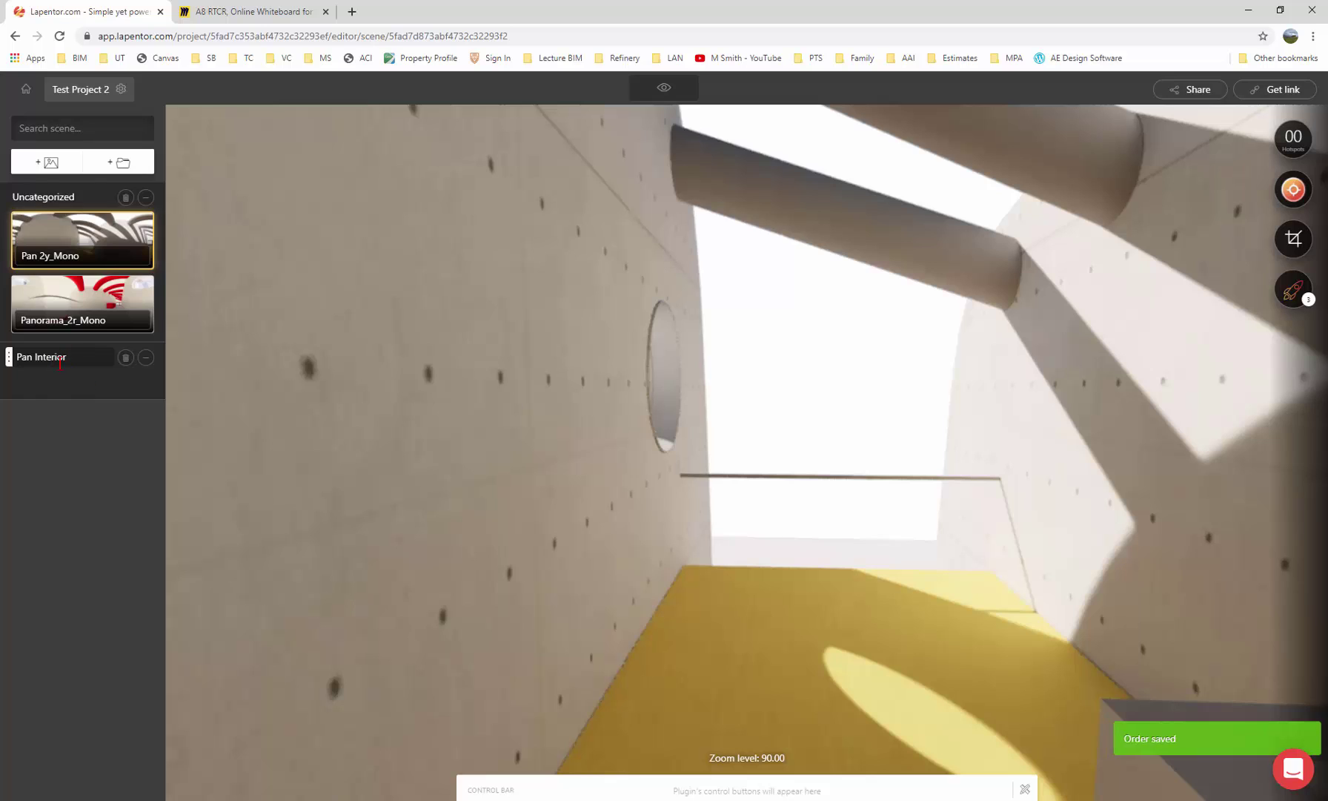
left_click_drag(8, 266, 9, 341)
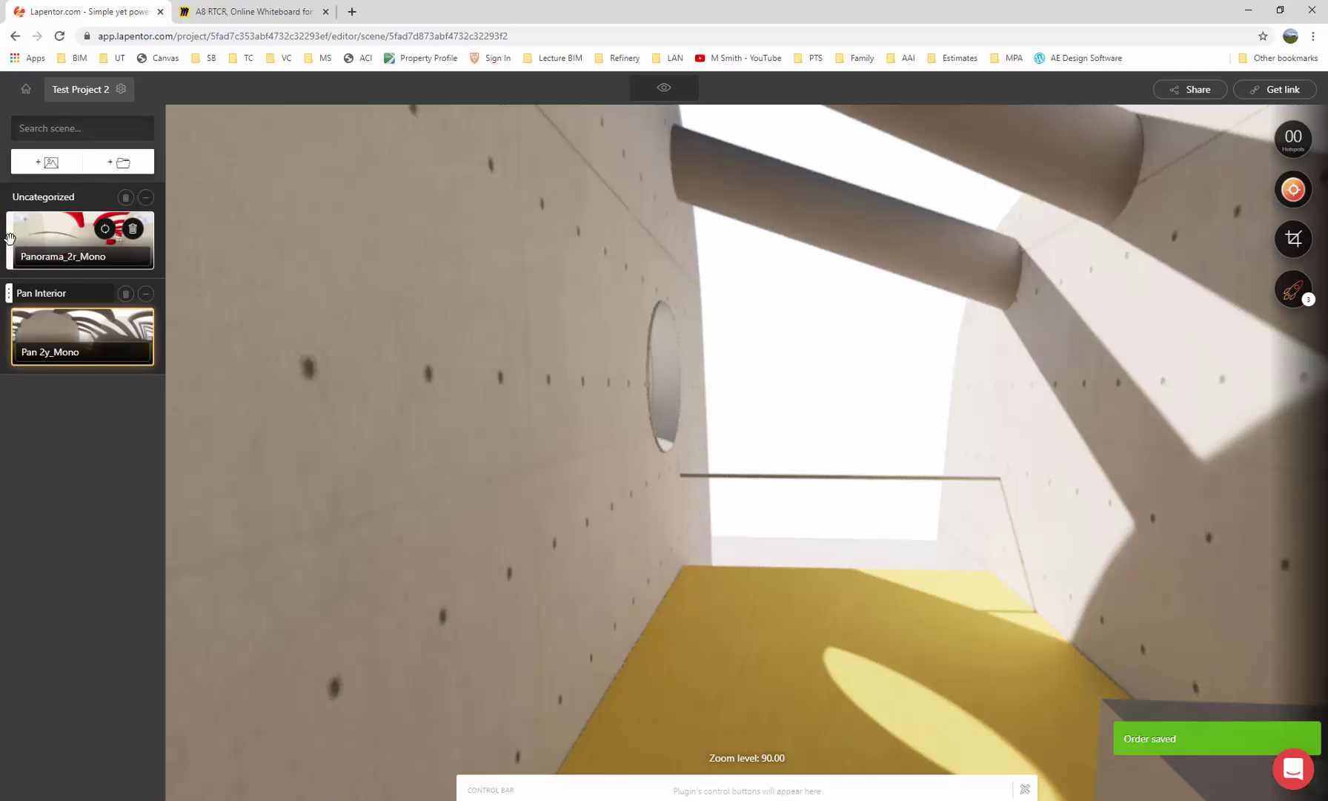
left_click_drag(9, 237, 9, 320)
left_click(60, 174)
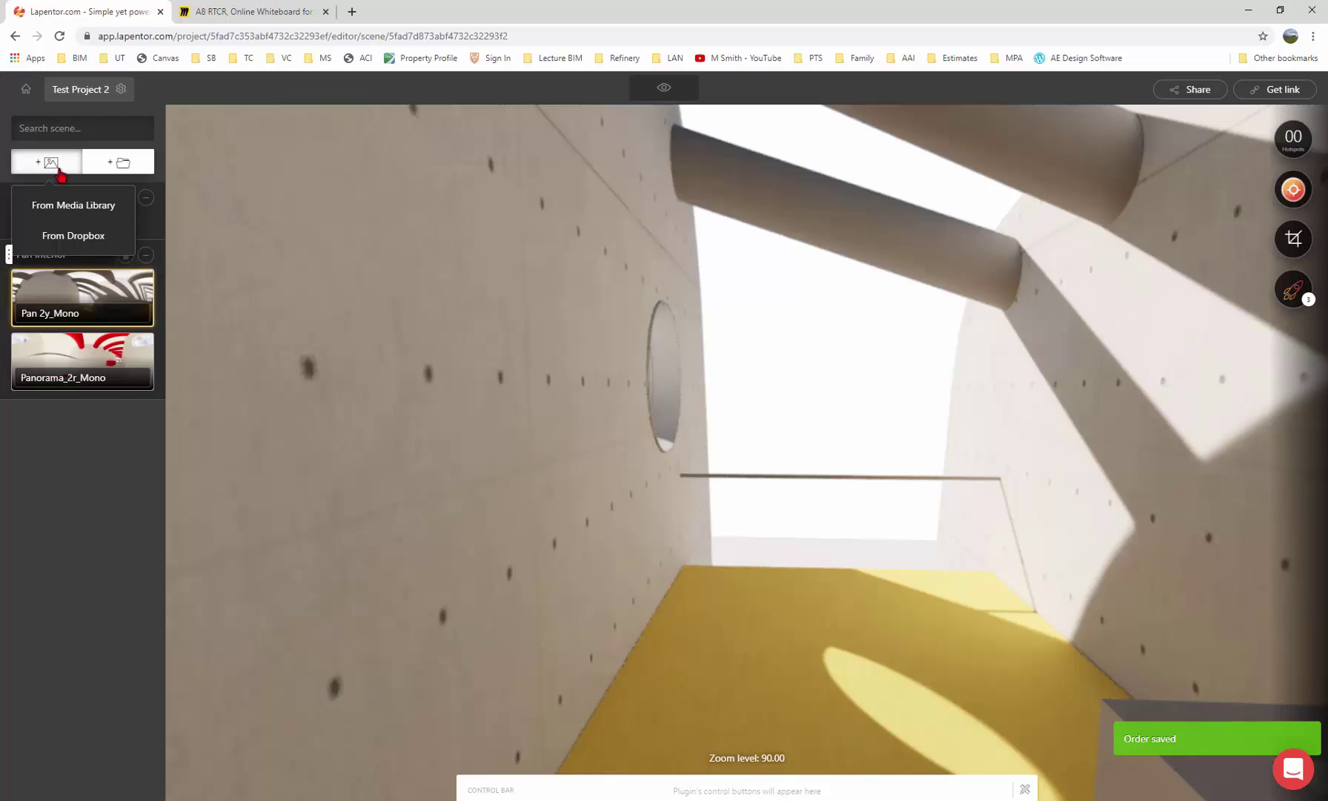
left_click(55, 212)
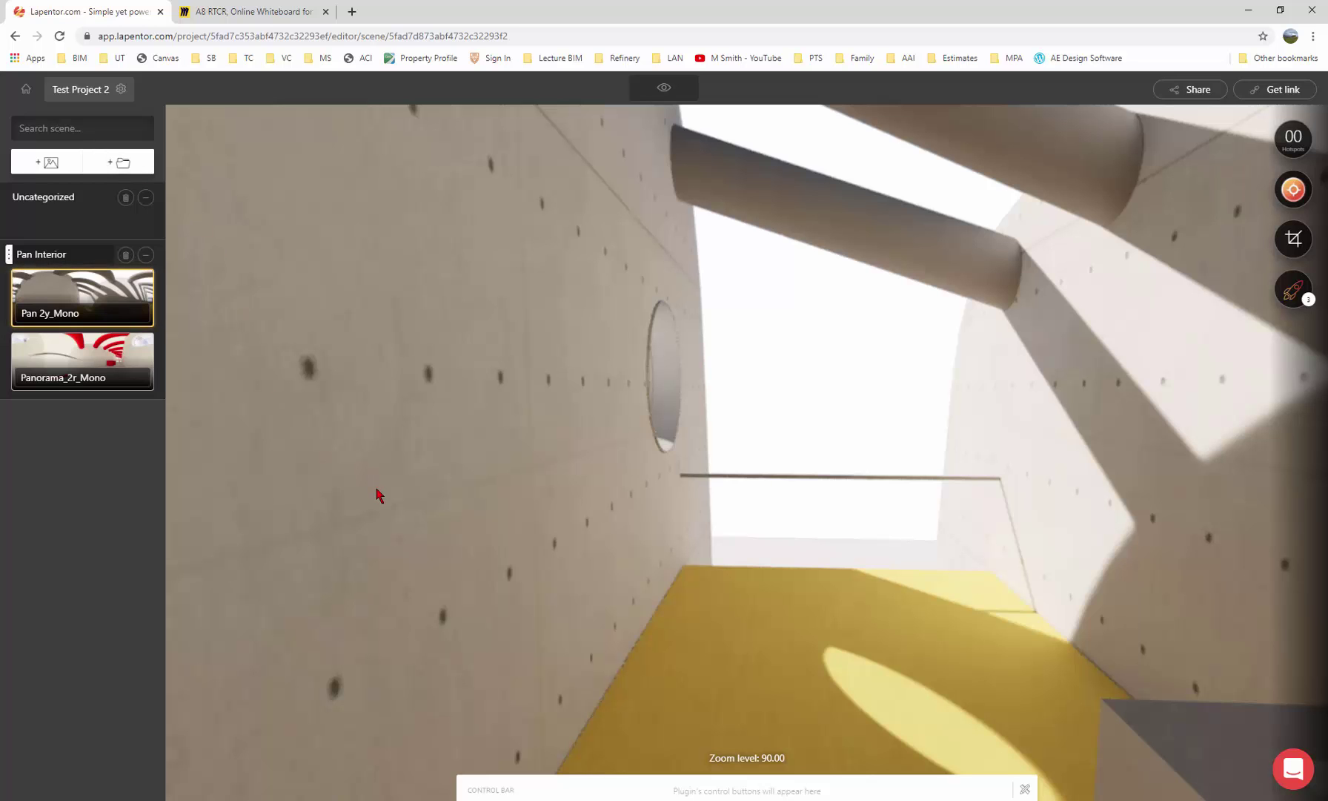
Look around the Pan 2y_Mono scene, and open Panorama_2r_Mono to view its red beams and the glazed openings at the far end.
left_click_drag(836, 451, 703, 430)
mouse_move(63, 371)
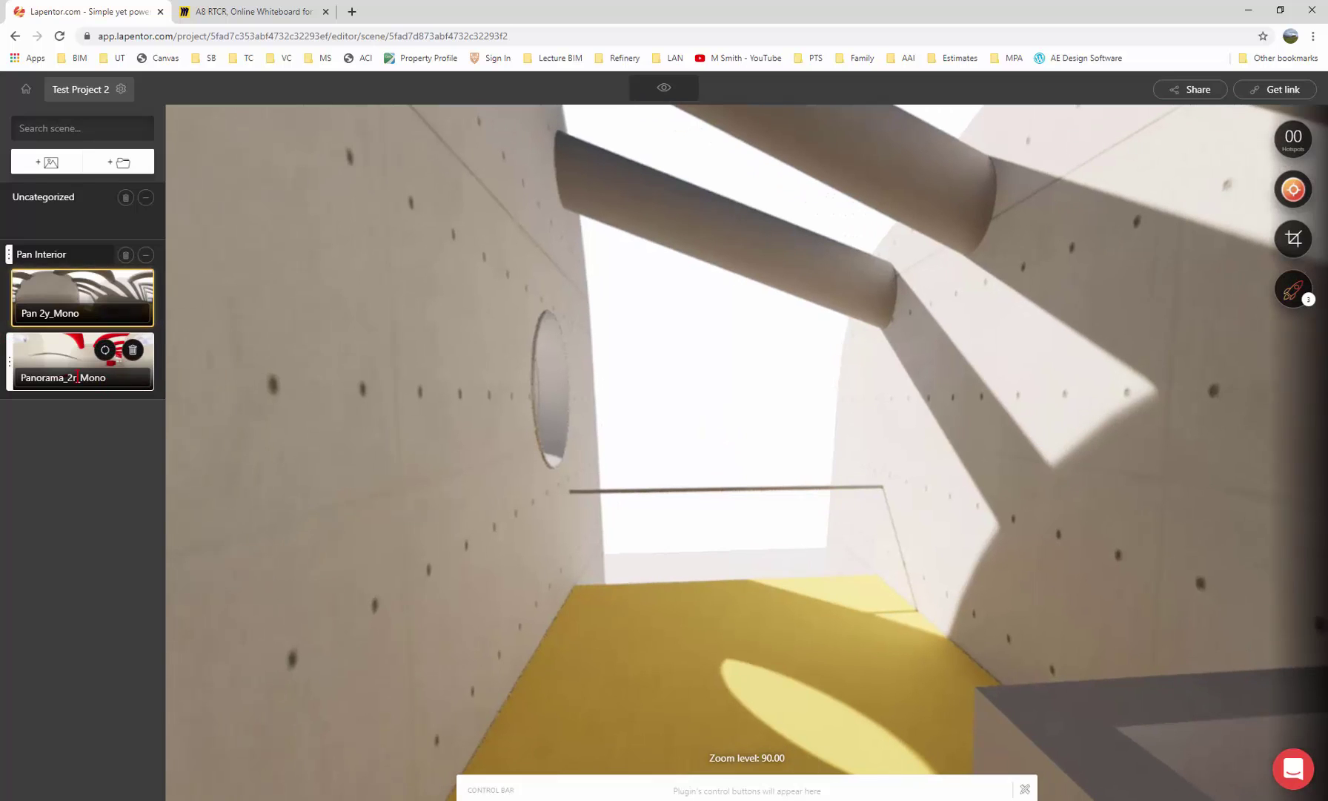
left_click(36, 367)
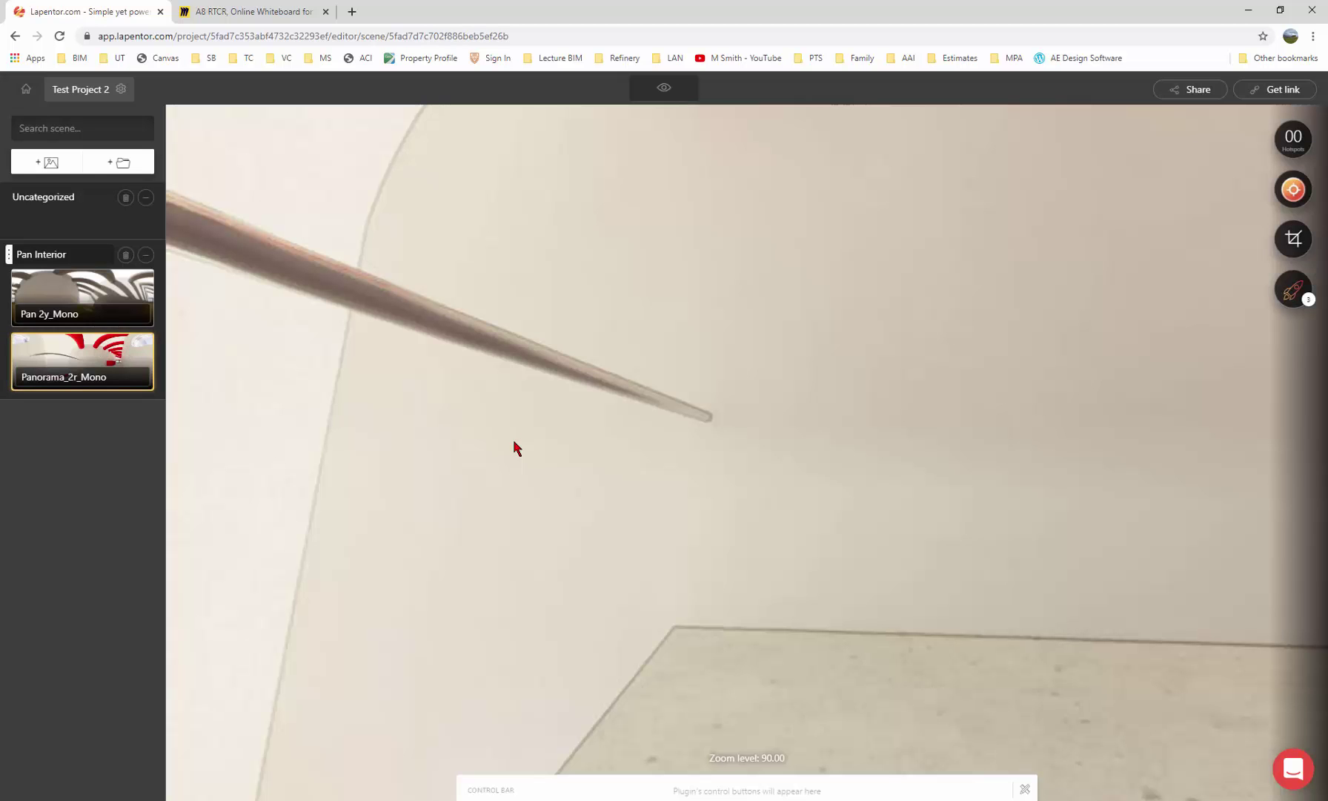
left_click_drag(943, 460, 448, 466)
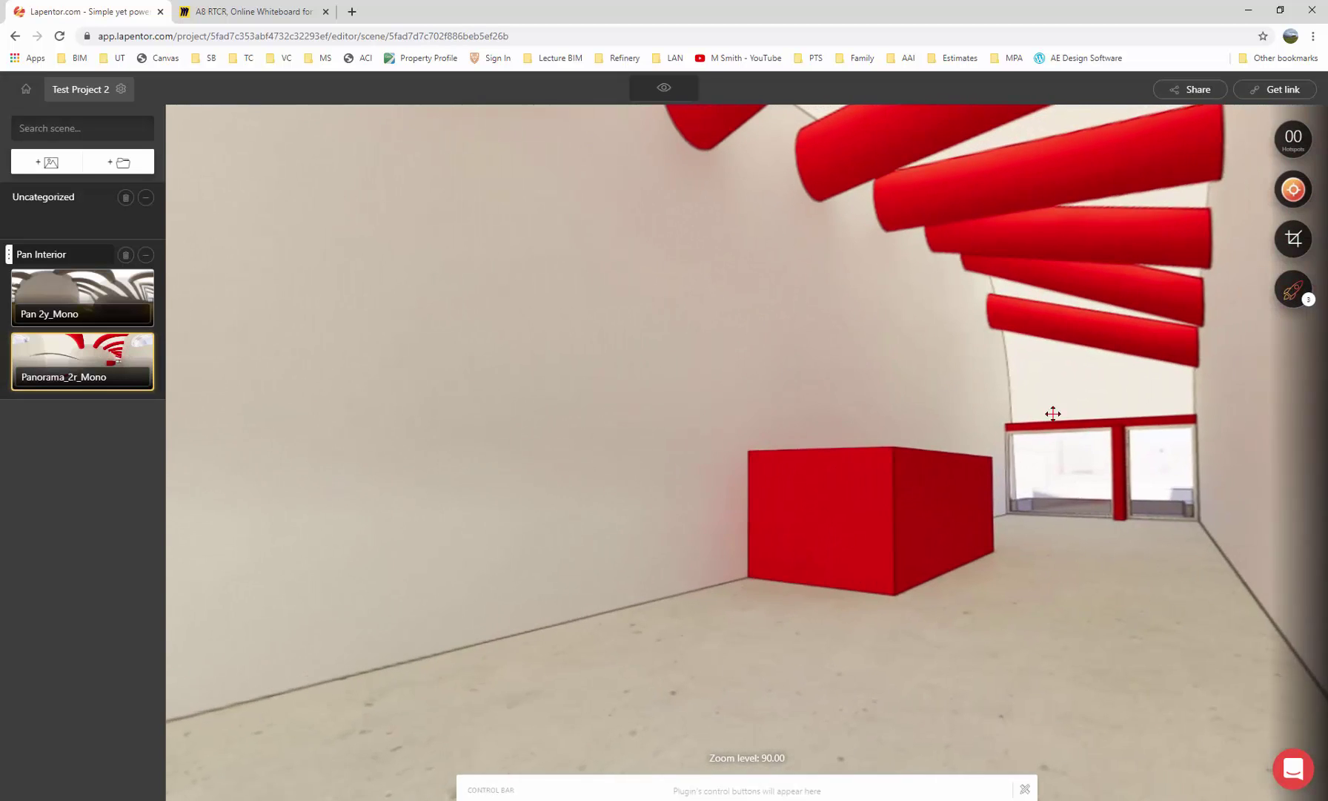
left_click_drag(1053, 415, 796, 428)
left_click_drag(797, 429, 802, 443)
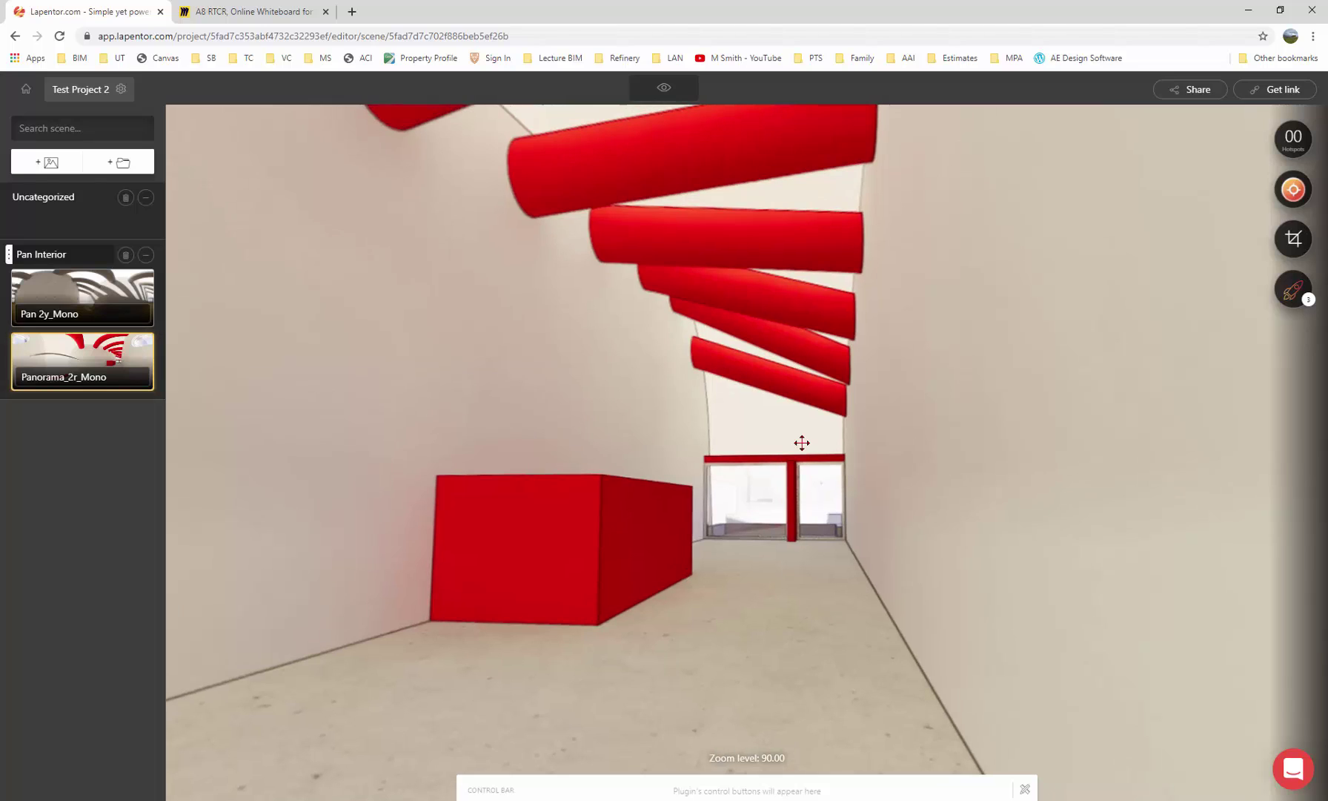